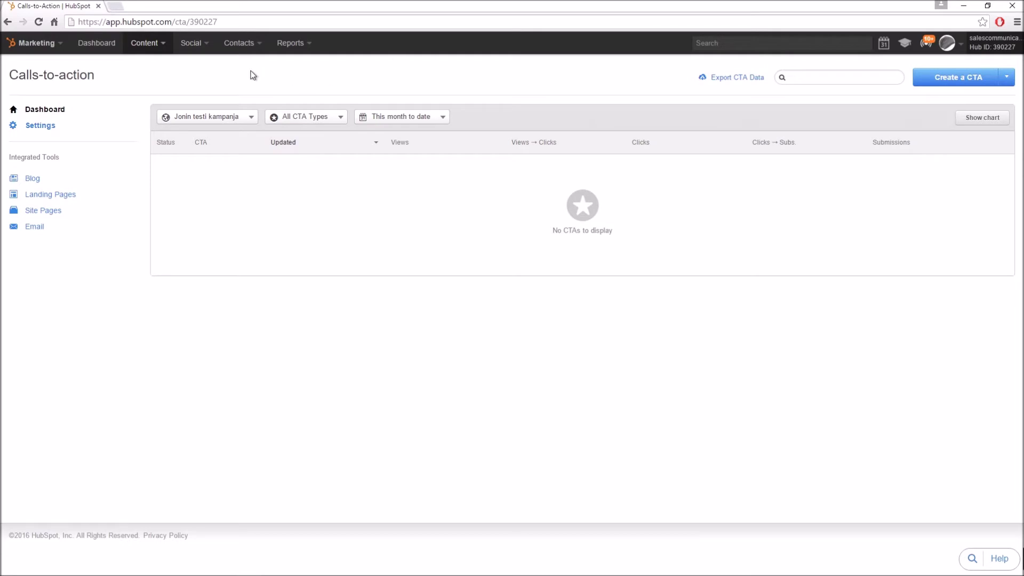
- Start creating a new call-to-action and name it "Testi CTA Jonin Kampanja"
{"action": "left_click", "coordinate": [149, 47]}
{"action": "left_click", "coordinate": [948, 80]}
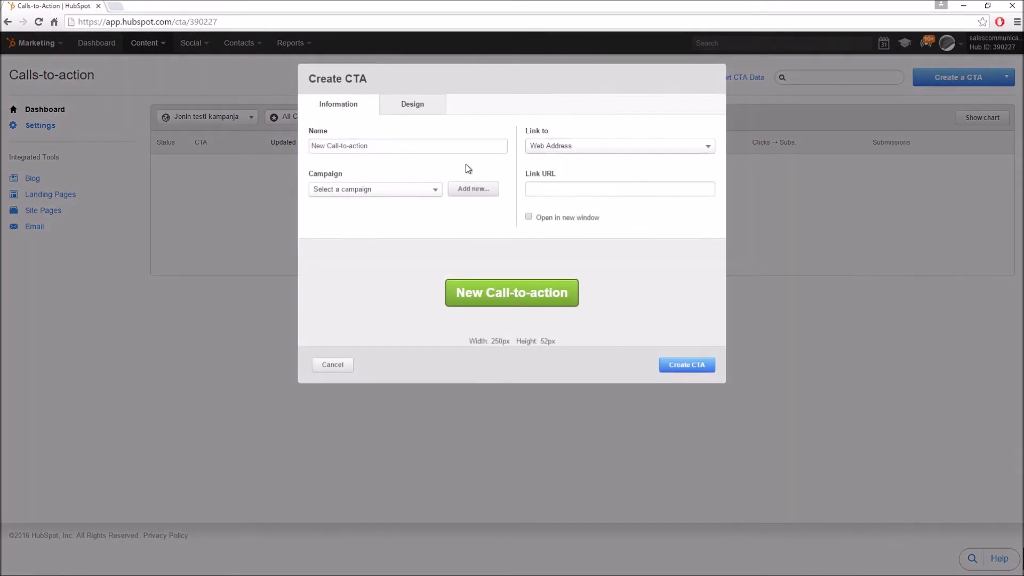
{"action": "left_click_drag", "start_coordinate": [401, 145], "coordinate": [314, 145]}
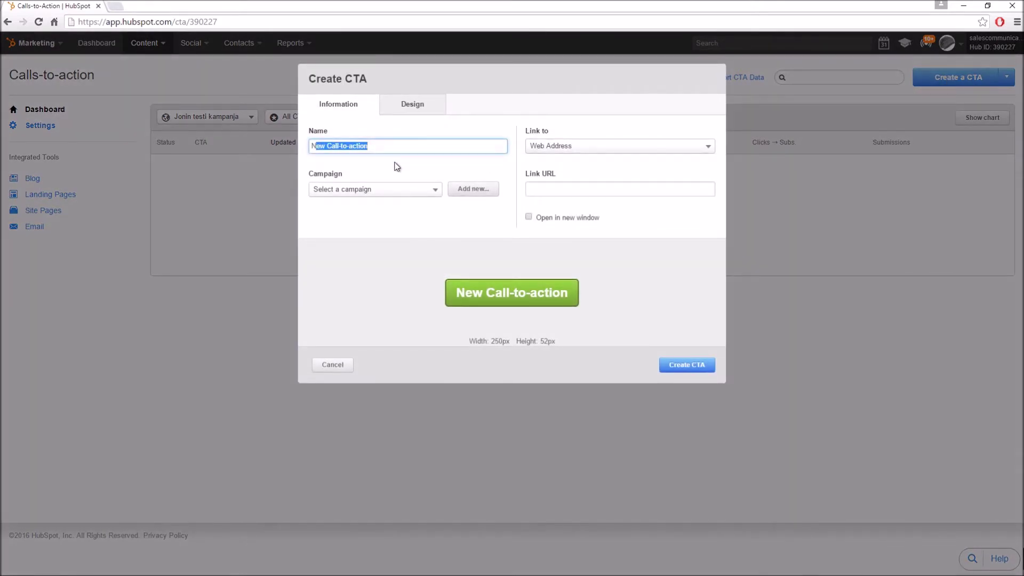
{"action": "key", "text": "BackSpace"}
{"action": "key", "text": "BackSpace"}
{"action": "type", "text": "Testi CTA Jonin Kampanja"}
{"action": "left_click", "coordinate": [384, 241]}
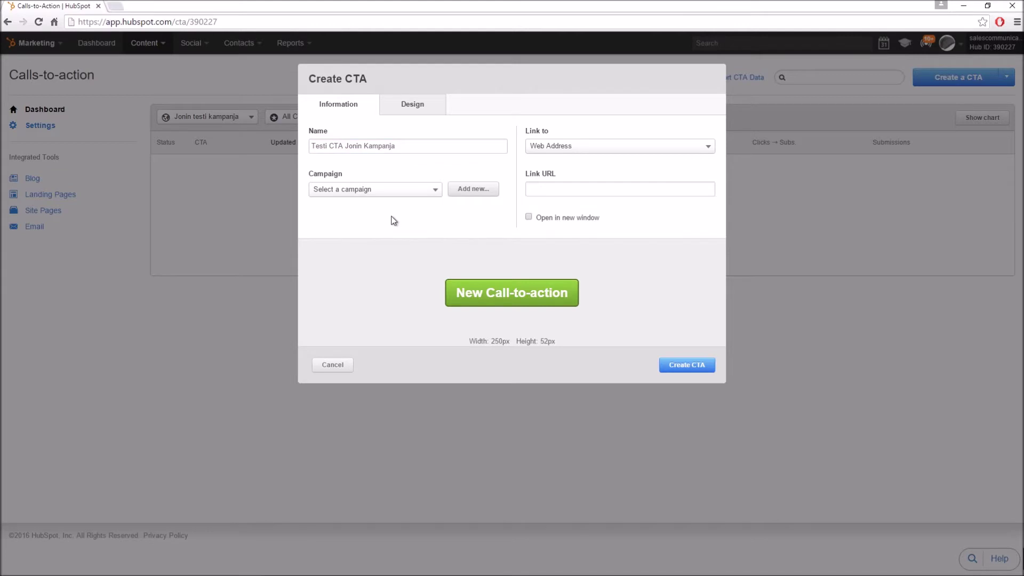
- Assign the call-to-action to the existing campaign "Jonin testi kampanja"
{"action": "left_click", "coordinate": [380, 192]}
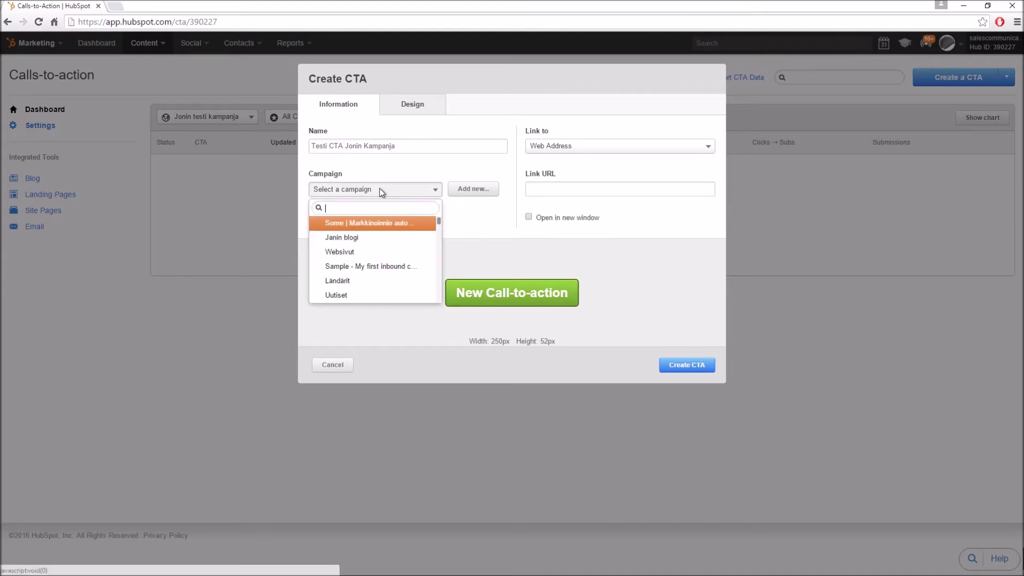
{"action": "type", "text": "joni"}
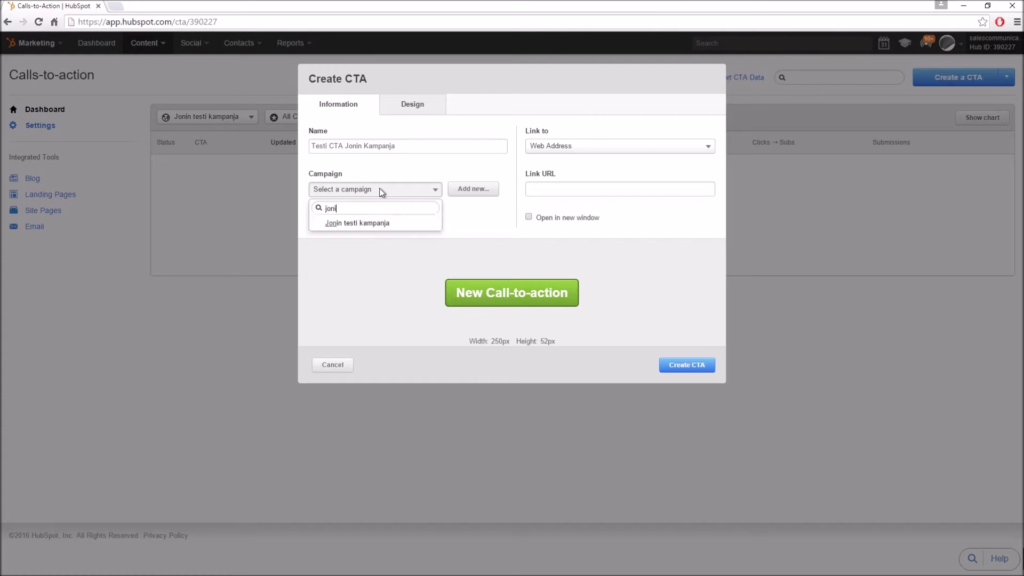
{"action": "left_click", "coordinate": [369, 224]}
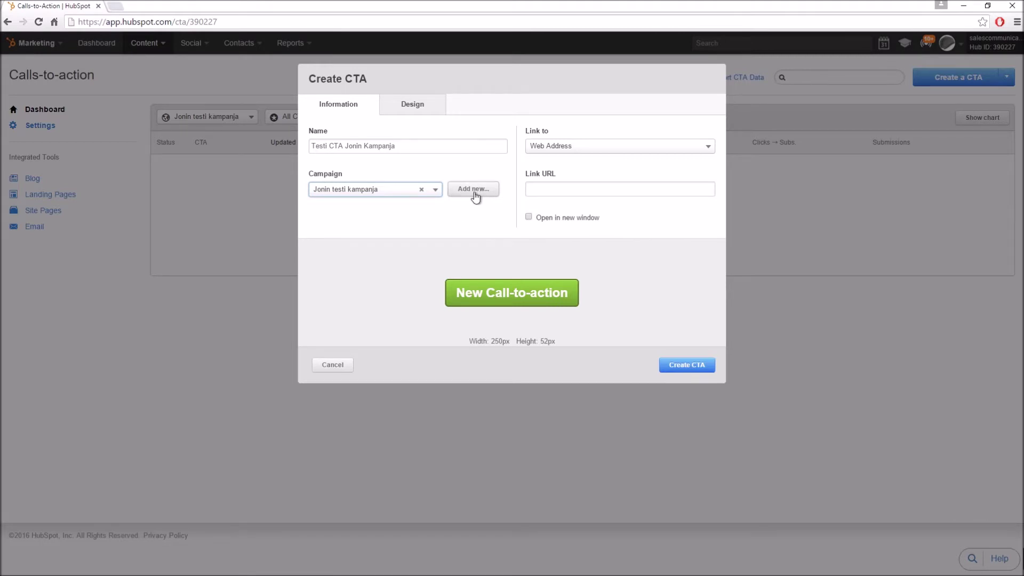
- Try linking the call-to-action to Your Pages, and switch the link type back to Web Address
{"action": "left_click", "coordinate": [613, 171]}
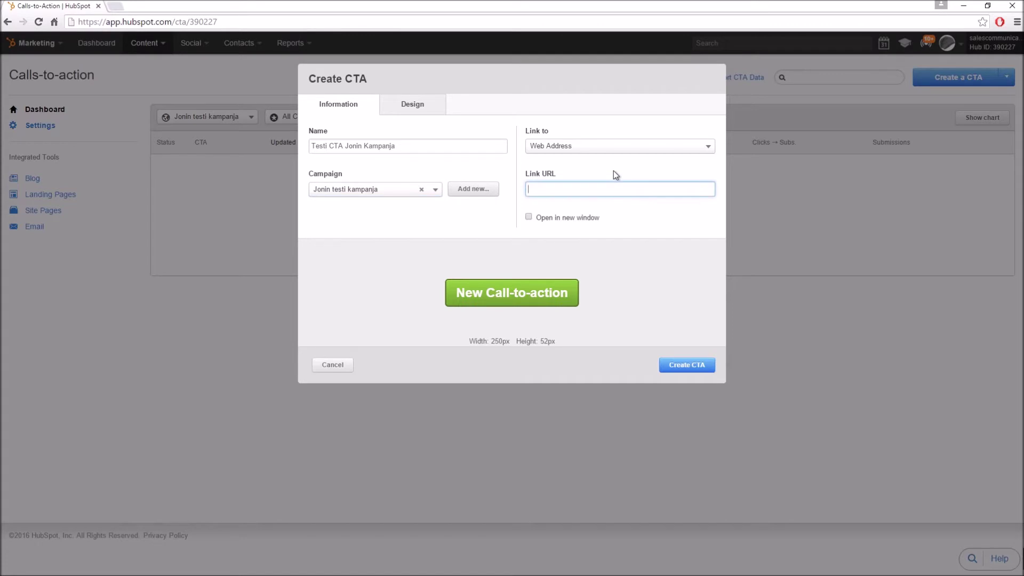
{"action": "left_click", "coordinate": [571, 151]}
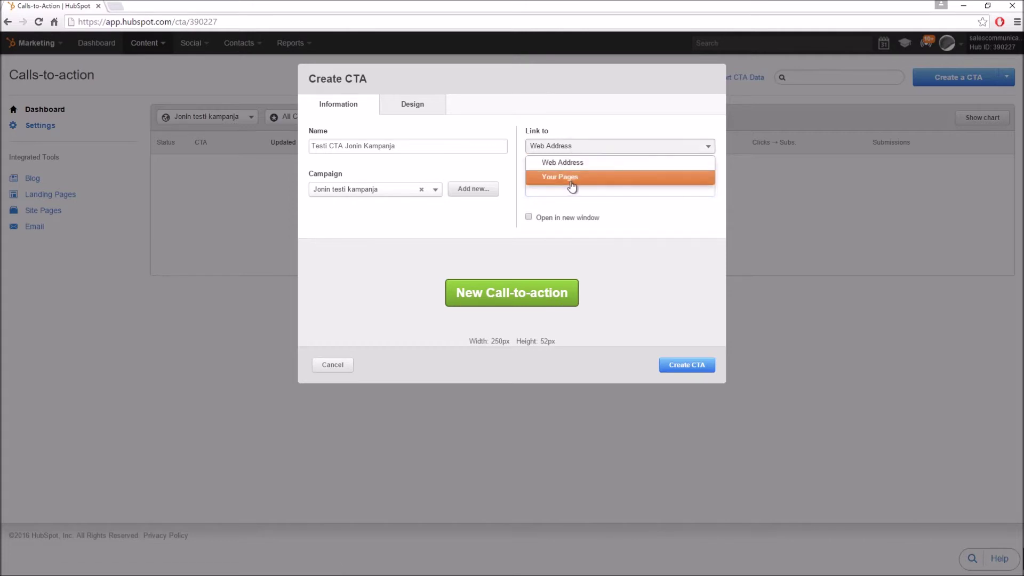
{"action": "left_click", "coordinate": [569, 183]}
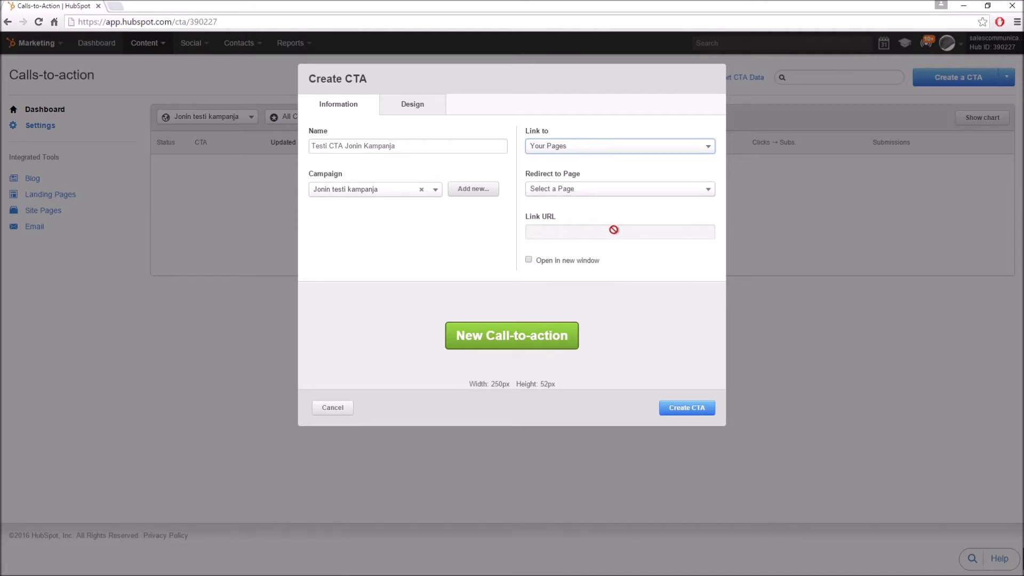
{"action": "left_click", "coordinate": [606, 148]}
{"action": "left_click", "coordinate": [554, 163]}
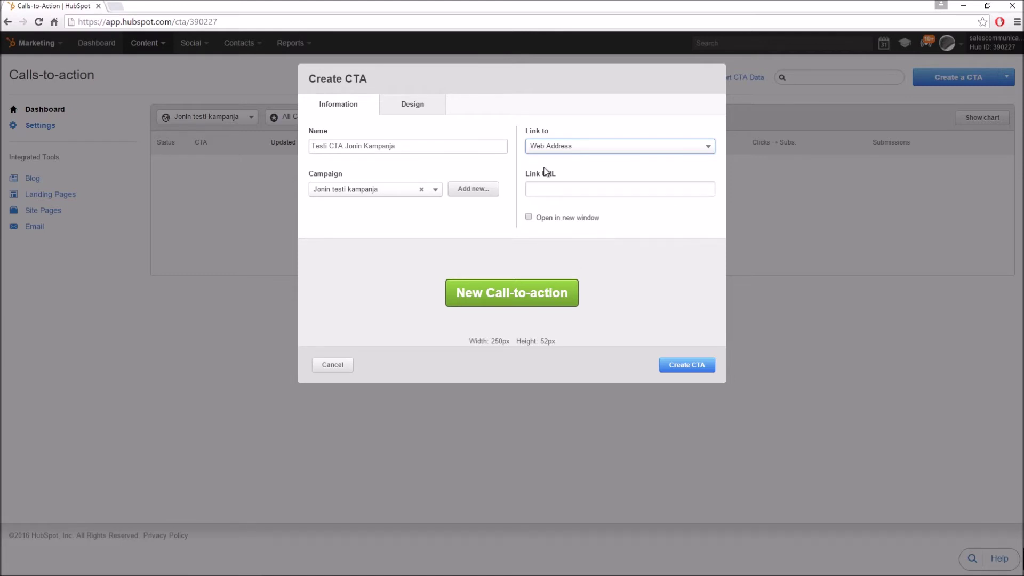
{"action": "left_click", "coordinate": [559, 193]}
{"action": "type", "text": "www.google.com"}
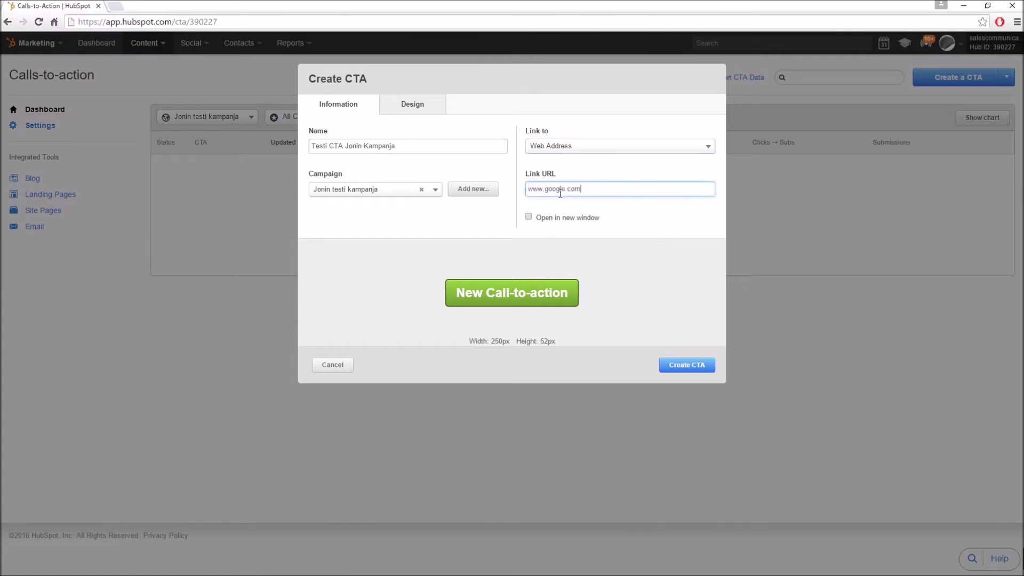
{"action": "left_click", "coordinate": [640, 229]}
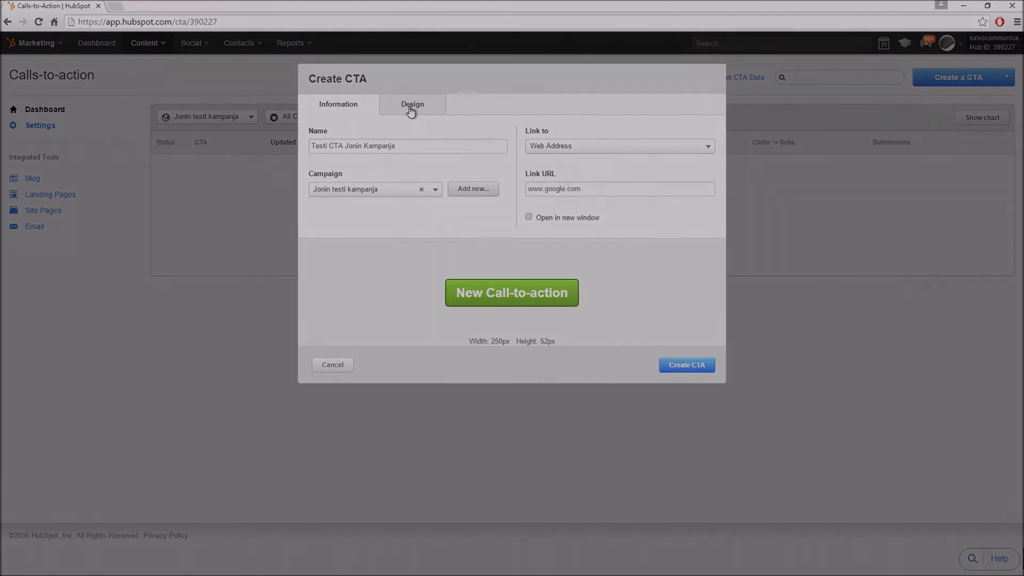
- Open the call-to-action's design settings, view the image button option and return to the custom button
{"action": "left_click", "coordinate": [410, 106]}
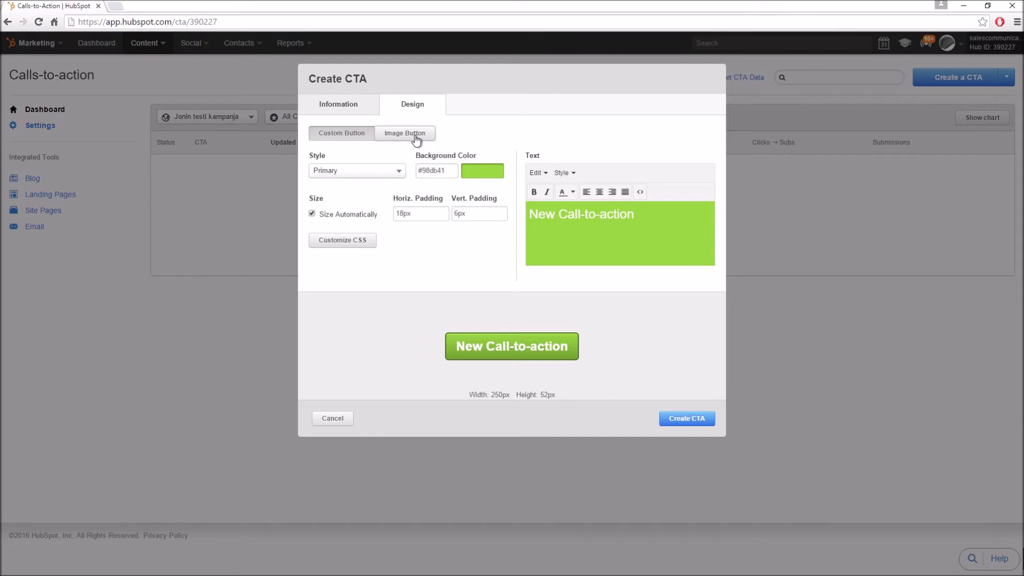
{"action": "left_click", "coordinate": [419, 136]}
{"action": "left_click", "coordinate": [351, 135]}
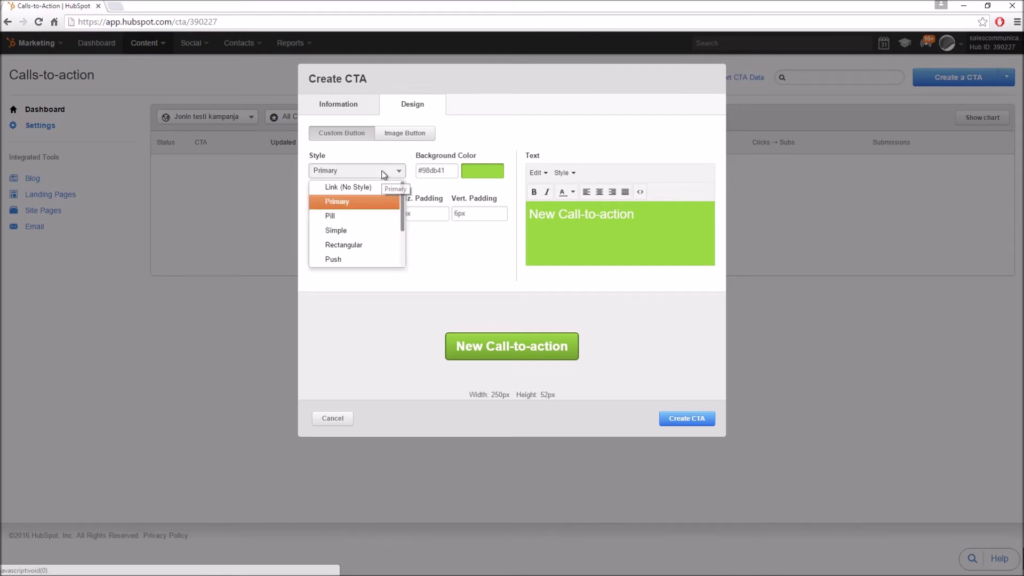
- Try out different styles for the custom button, including Simple, Rectangular and Primary
{"action": "left_click", "coordinate": [360, 230]}
{"action": "left_click", "coordinate": [376, 178]}
{"action": "left_click", "coordinate": [366, 244]}
{"action": "left_click", "coordinate": [373, 176]}
{"action": "scroll", "coordinate": [354, 228], "scroll_direction": "down", "scroll_amount": 2}
{"action": "scroll", "coordinate": [357, 214], "scroll_direction": "up", "scroll_amount": 1}
{"action": "left_click", "coordinate": [357, 207]}
{"action": "left_click", "coordinate": [383, 177]}
{"action": "left_click", "coordinate": [355, 244]}
{"action": "left_click", "coordinate": [392, 174]}
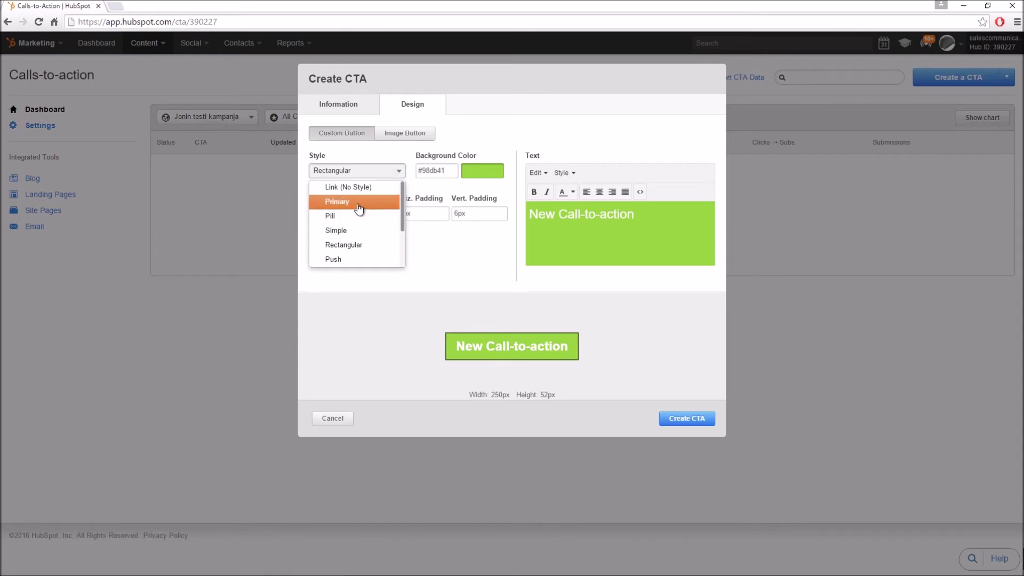
{"action": "left_click", "coordinate": [359, 204]}
{"action": "left_click", "coordinate": [380, 177]}
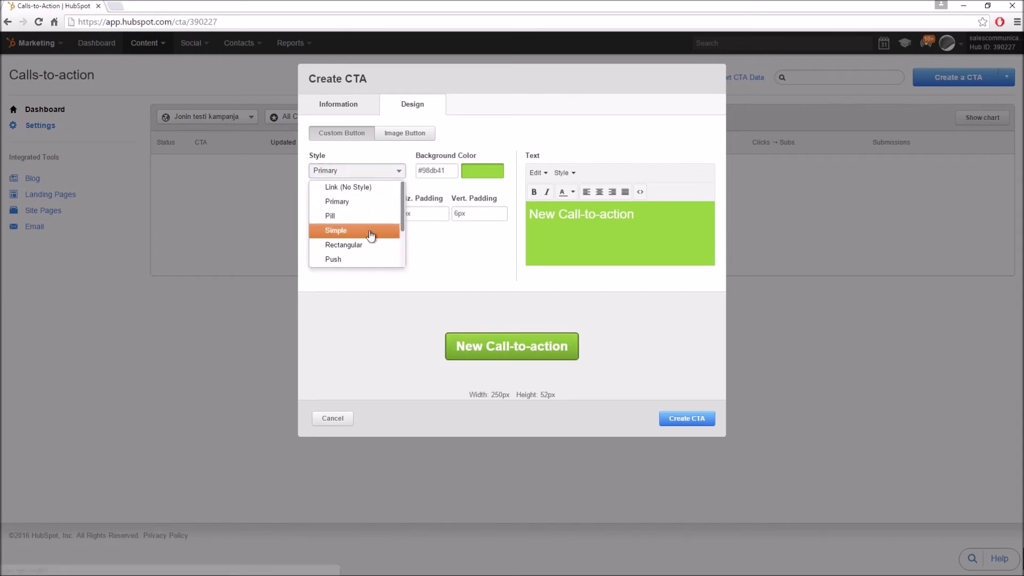
{"action": "left_click", "coordinate": [369, 235]}
- Set the custom button's style to Rectangular
{"action": "left_click", "coordinate": [384, 177]}
{"action": "left_click", "coordinate": [359, 246]}
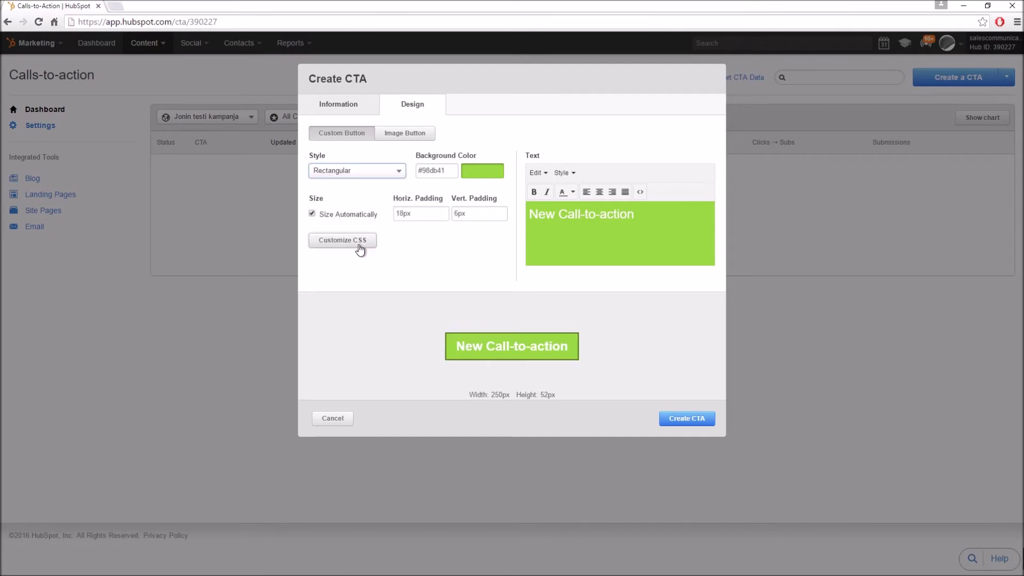
{"action": "left_click", "coordinate": [430, 275]}
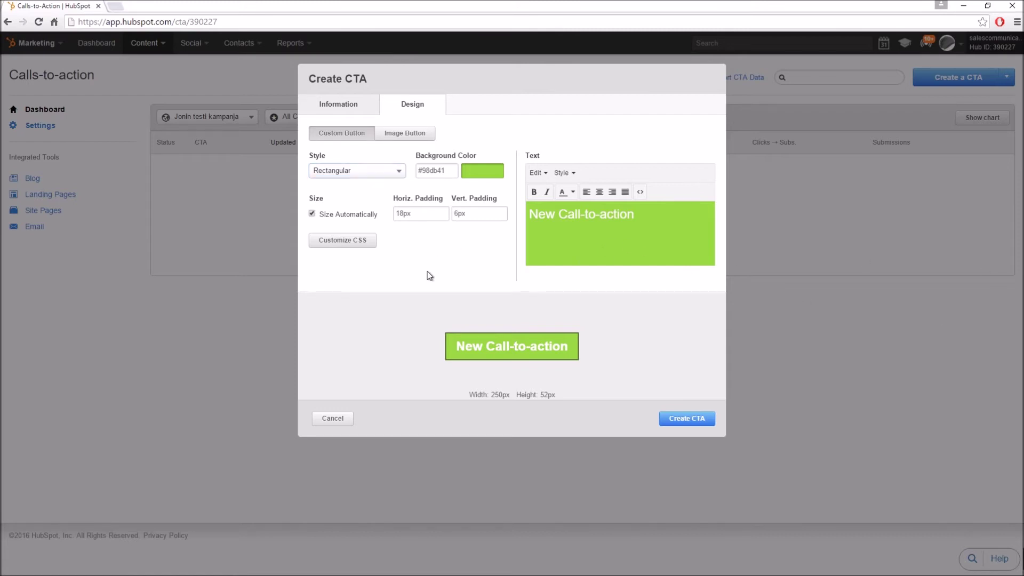
- Change the button's background color to the teal shade #2b888f
{"action": "left_click", "coordinate": [482, 180]}
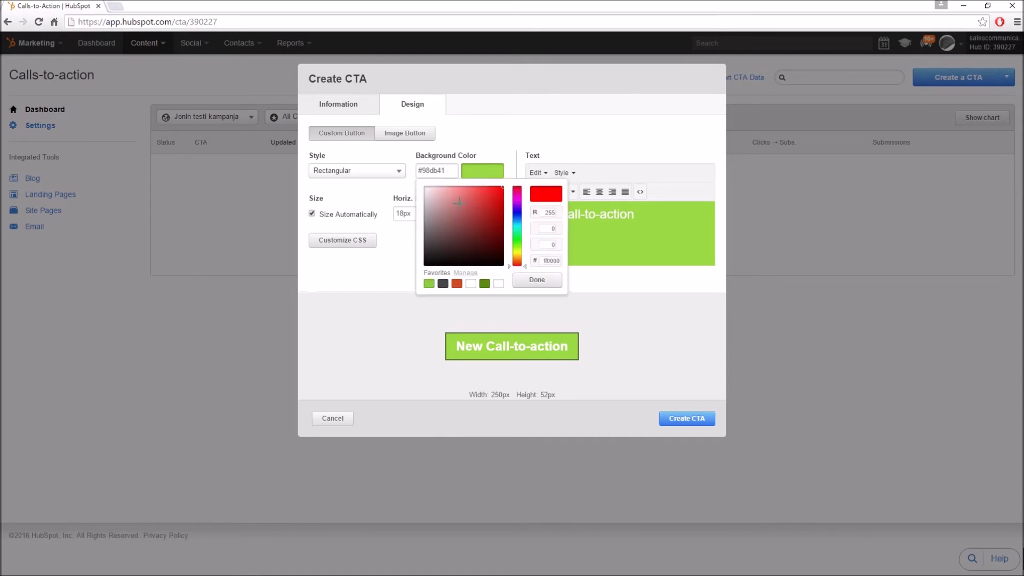
{"action": "left_click_drag", "start_coordinate": [462, 234], "coordinate": [480, 220]}
{"action": "left_click_drag", "start_coordinate": [517, 251], "coordinate": [518, 224]}
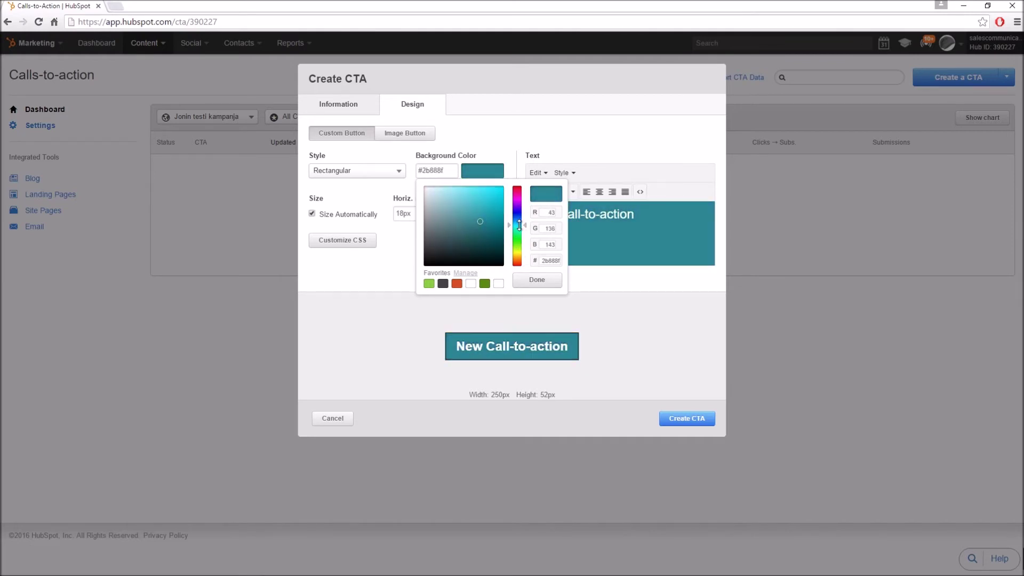
{"action": "left_click", "coordinate": [537, 279]}
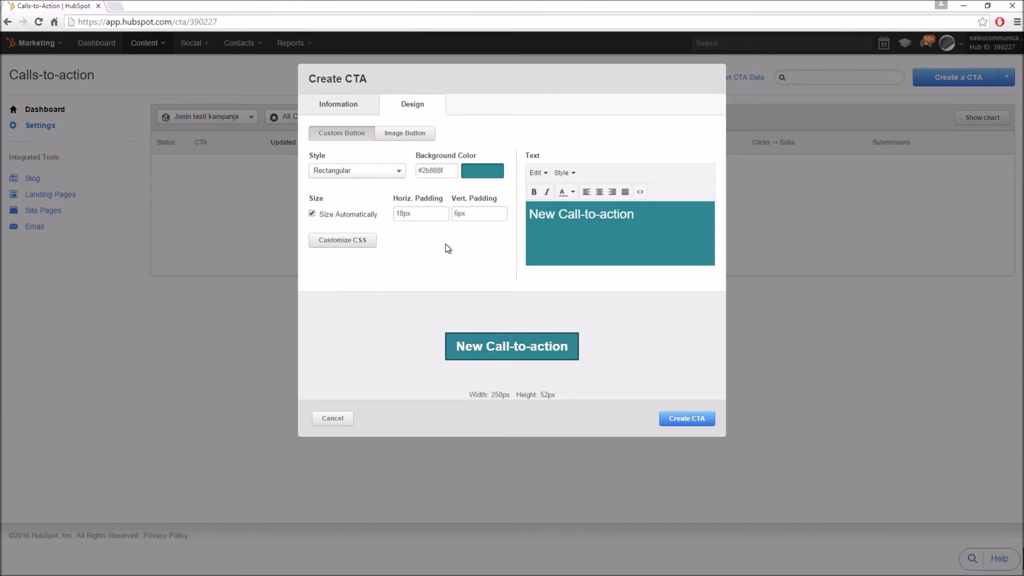
- Open the button's CSS customization and set the CSS class to testiCta
{"action": "left_click", "coordinate": [356, 243]}
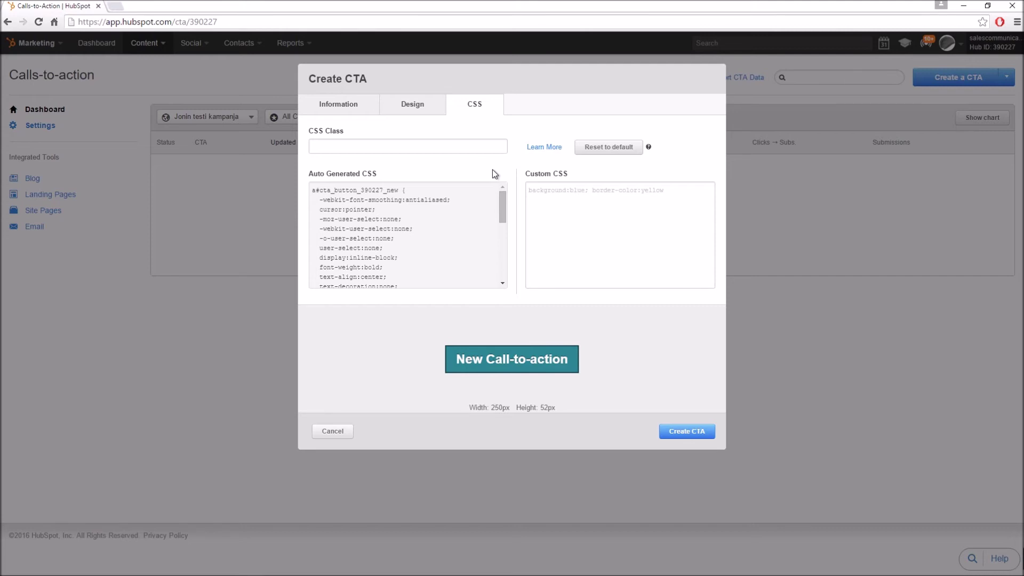
{"action": "left_click", "coordinate": [429, 147]}
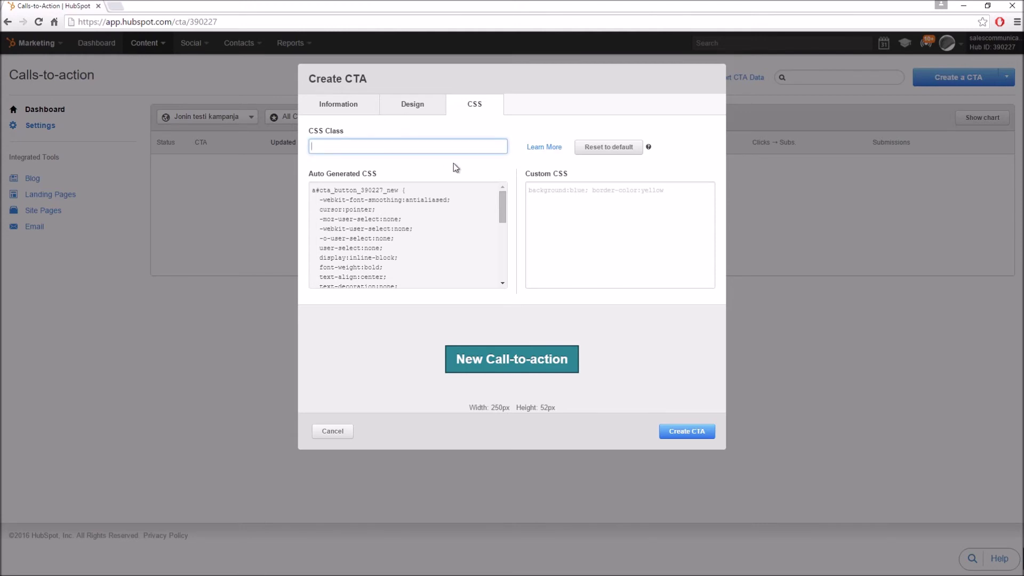
{"action": "type", "text": "testiCta"}
- Add an empty .testiCta { } rule to the button's custom CSS
{"action": "left_click", "coordinate": [599, 231]}
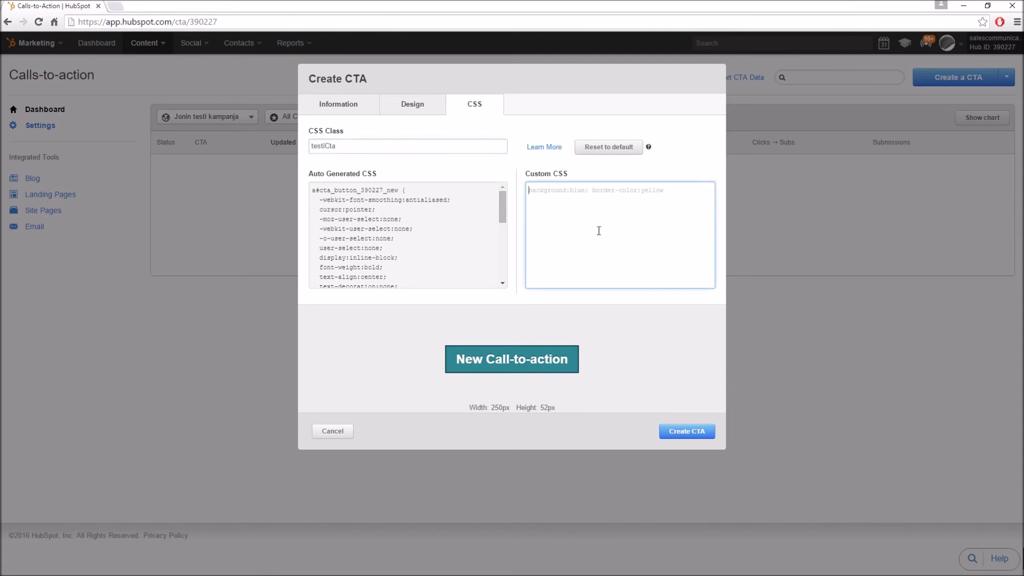
{"action": "type", "text": ".testiCta {"}
{"action": "key", "text": "Return"}
{"action": "key", "text": "Return"}
{"action": "type", "text": "}"}
{"action": "left_click", "coordinate": [590, 201]}
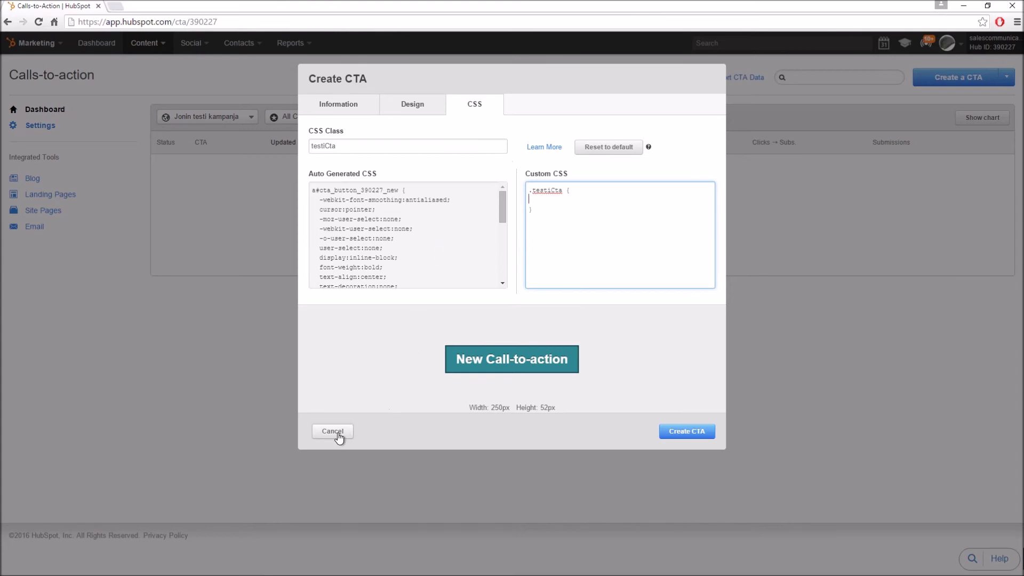
- Return to the design settings and replace the button text with "Painappa tästä"
{"action": "left_click", "coordinate": [407, 105]}
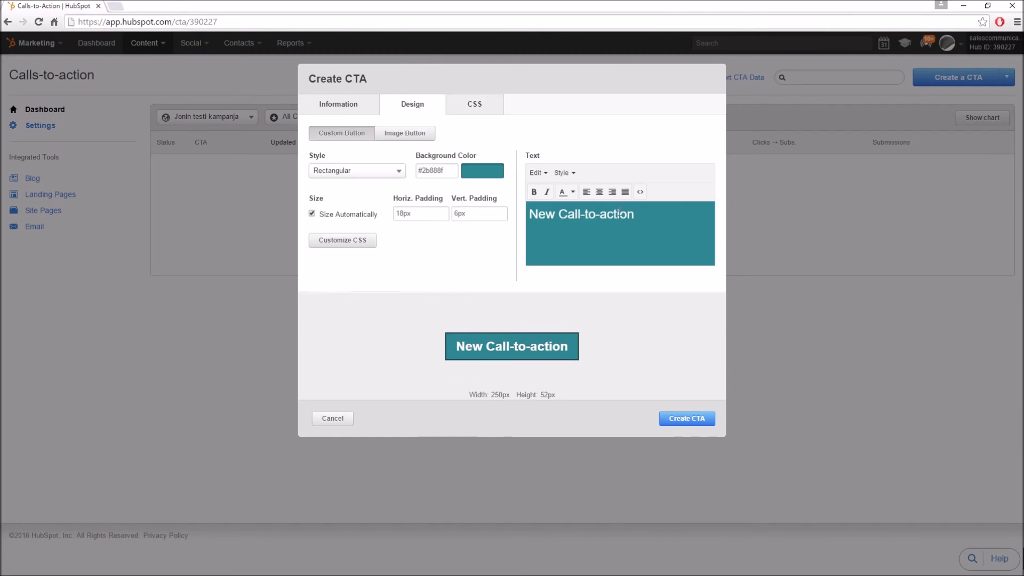
{"action": "left_click_drag", "start_coordinate": [637, 214], "coordinate": [530, 215]}
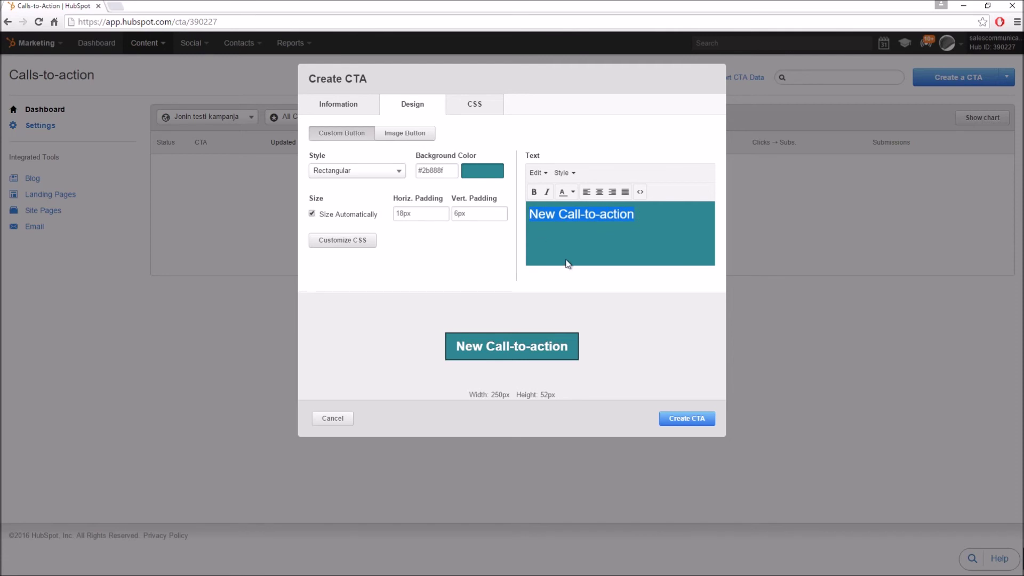
{"action": "type", "text": "Painappa tästä"}
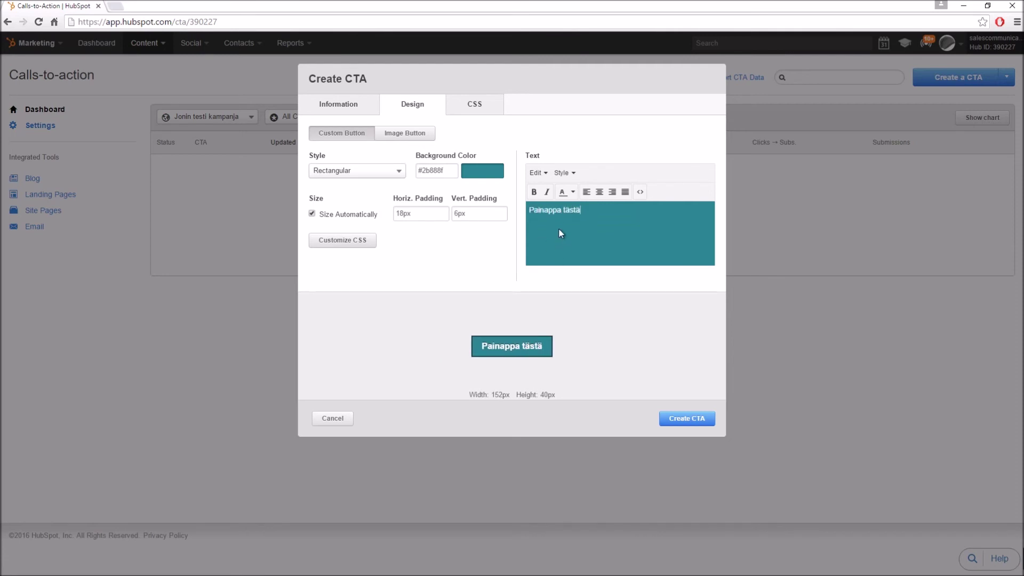
- Set the button text size to 20 and create the call-to-action
{"action": "left_click", "coordinate": [539, 174]}
{"action": "mouse_move", "coordinate": [566, 177]}
{"action": "mouse_move", "coordinate": [589, 221]}
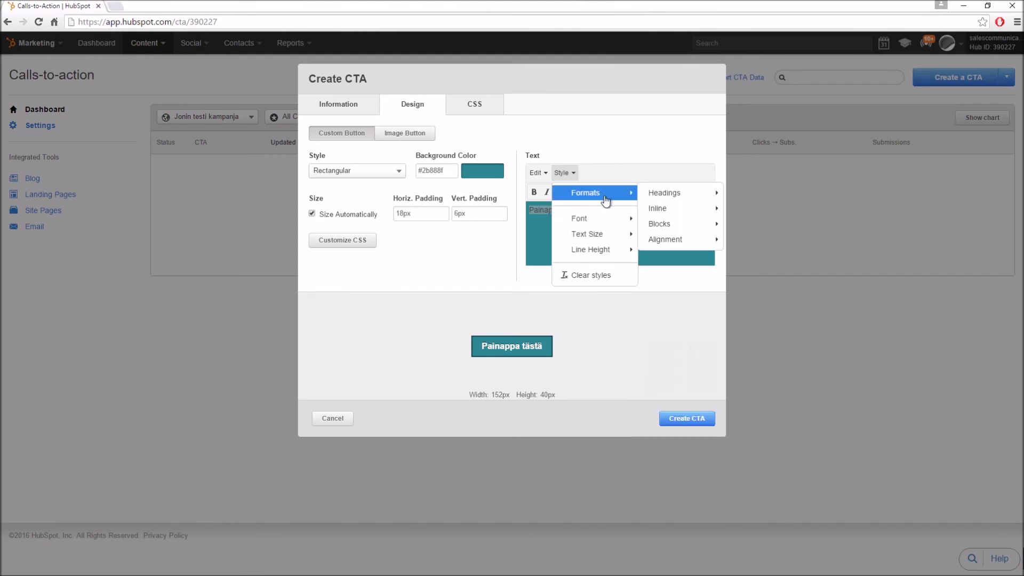
{"action": "mouse_move", "coordinate": [603, 238]}
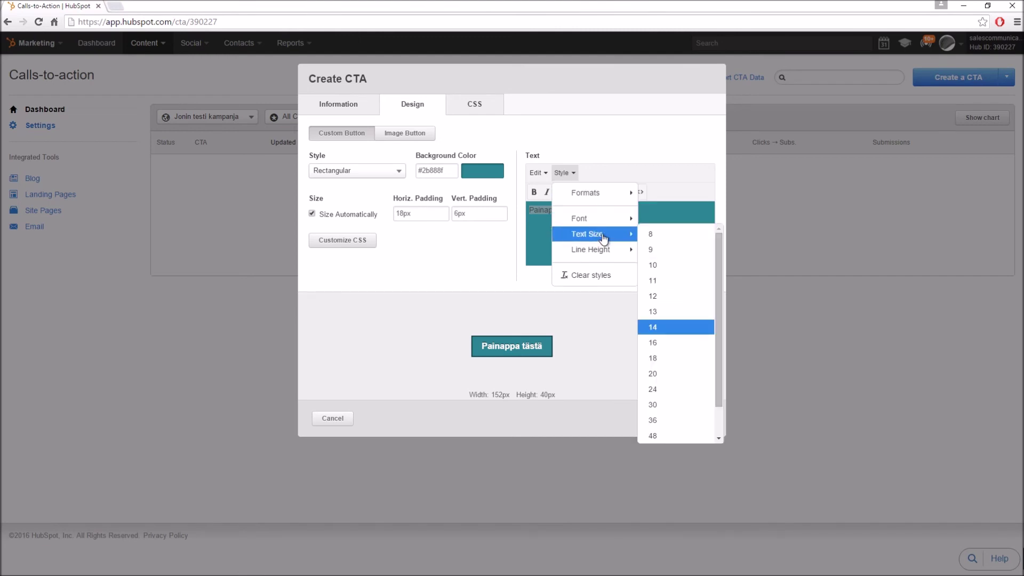
{"action": "left_click", "coordinate": [653, 373]}
{"action": "left_click", "coordinate": [518, 302]}
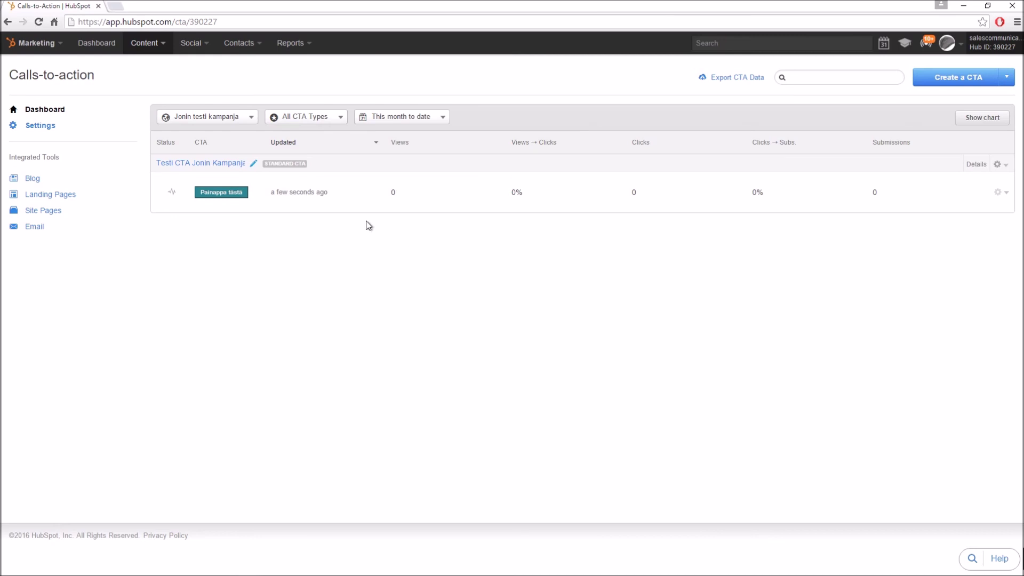
- View the new call-to-action's available options and preview its button in the list
{"action": "left_click", "coordinate": [999, 192]}
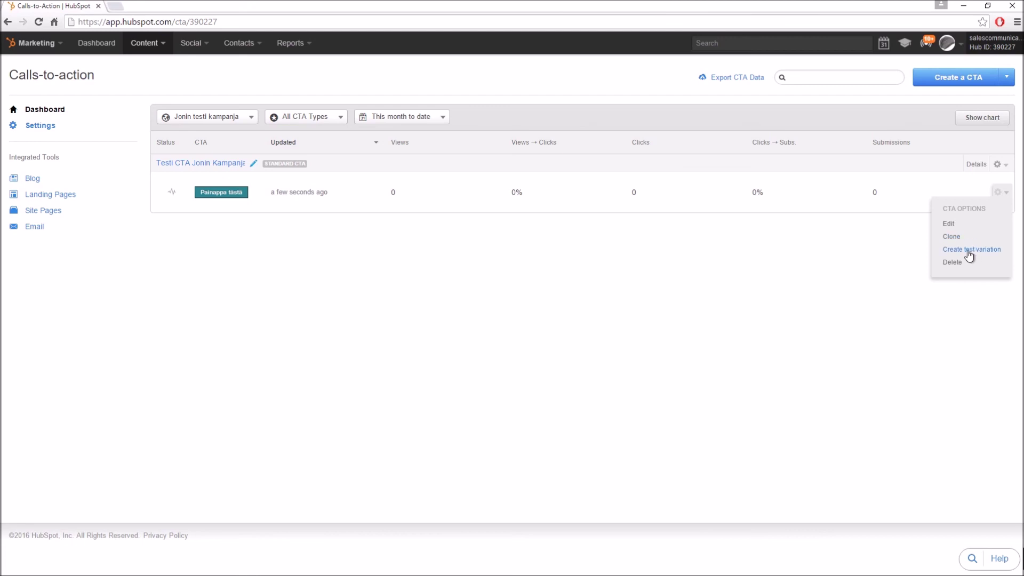
{"action": "mouse_move", "coordinate": [217, 201]}
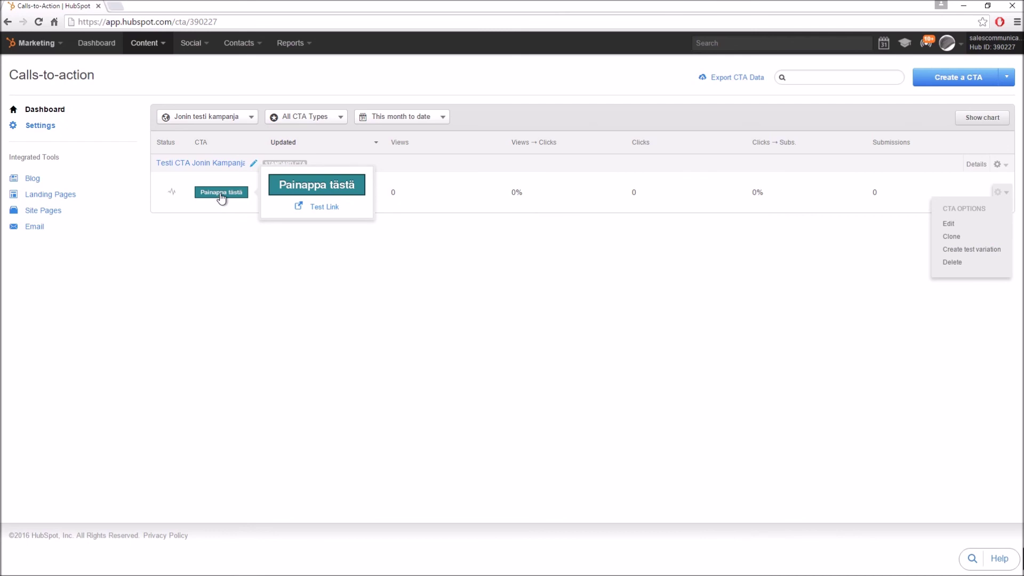